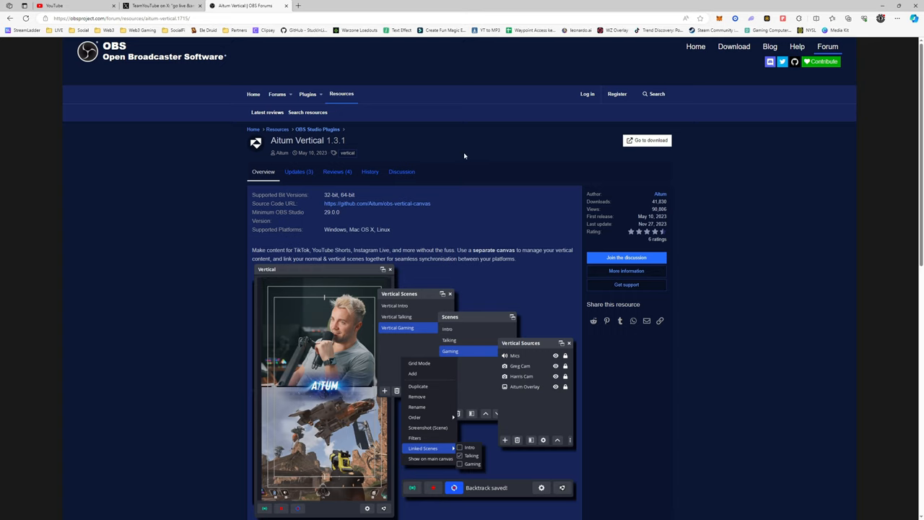
Step: Start the Aitum Vertical plugin download, then return to OBS Studio
left_click(646, 140)
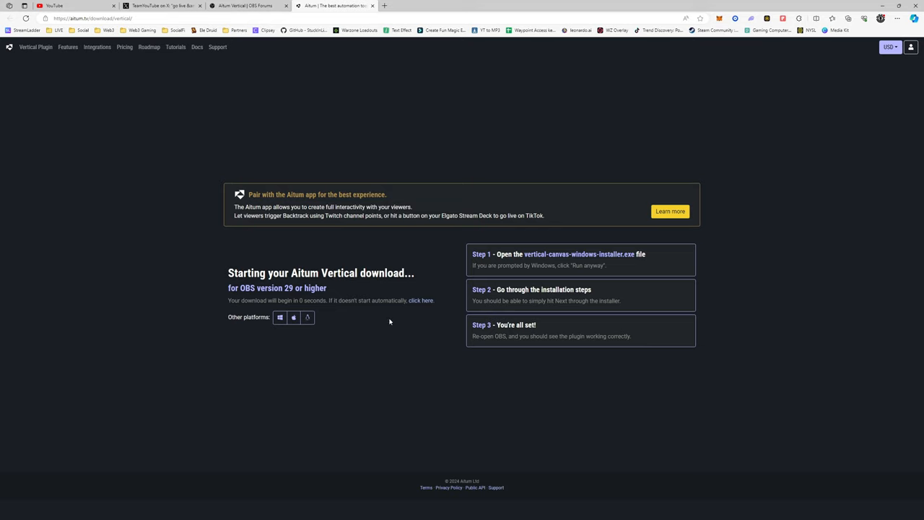
key("alt+Tab")
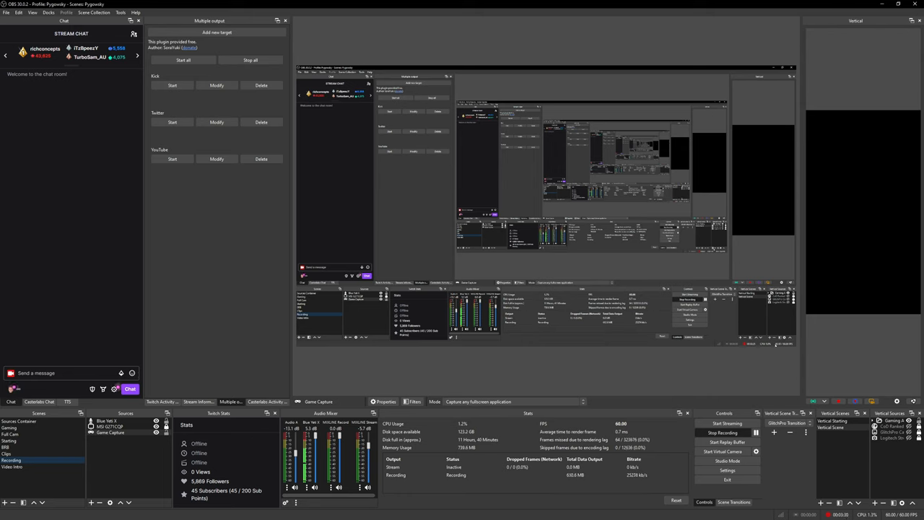
Step: In Vertical Settings > General keep Audio Bitrate at 320, then show the Streaming targets page
left_click(897, 402)
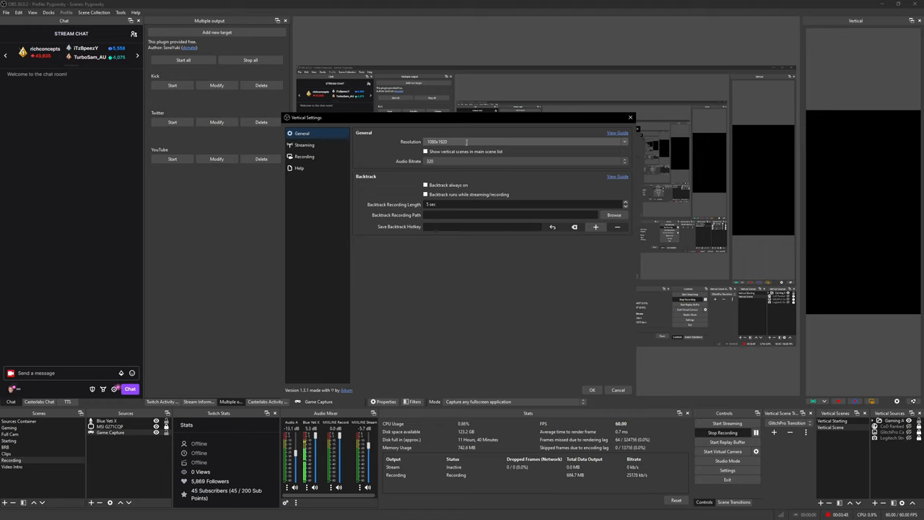
left_click(451, 161)
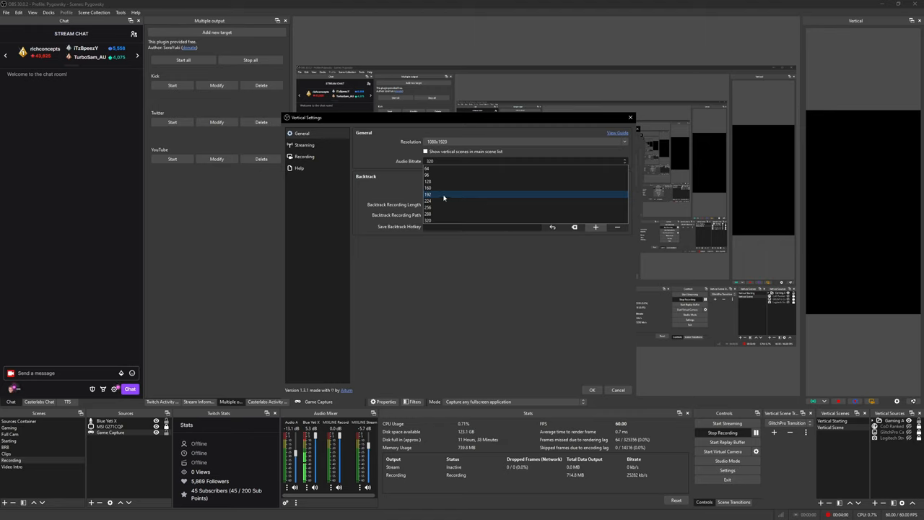
left_click(438, 220)
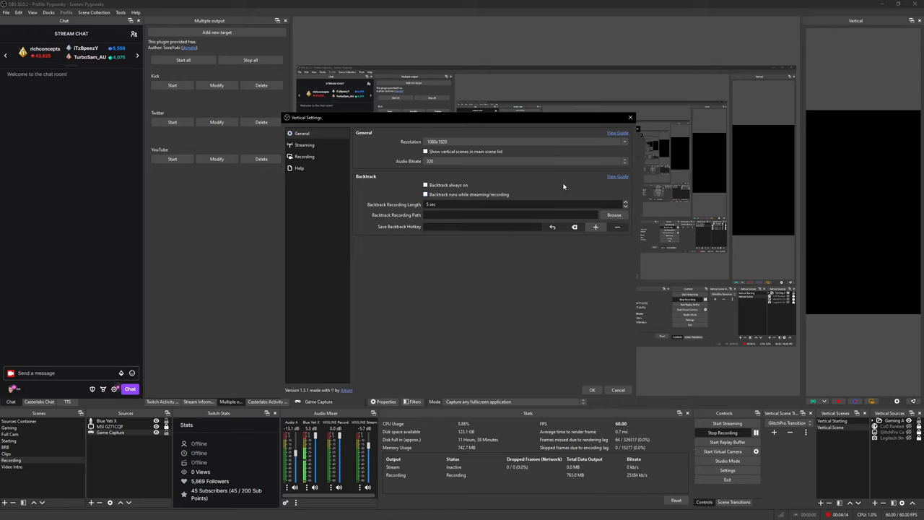
left_click(304, 145)
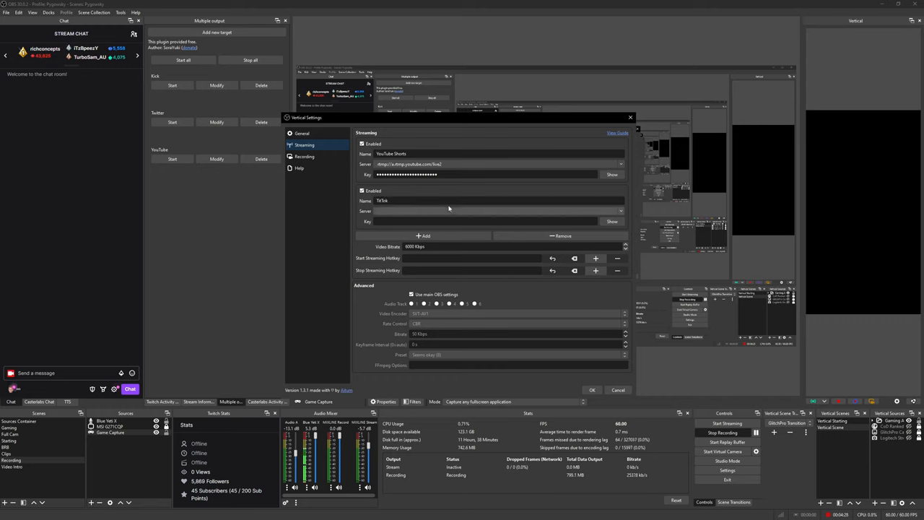
Step: Add and remove an extra streaming target, check the YouTube Shorts name, then go to YouTube in Chrome
left_click(446, 235)
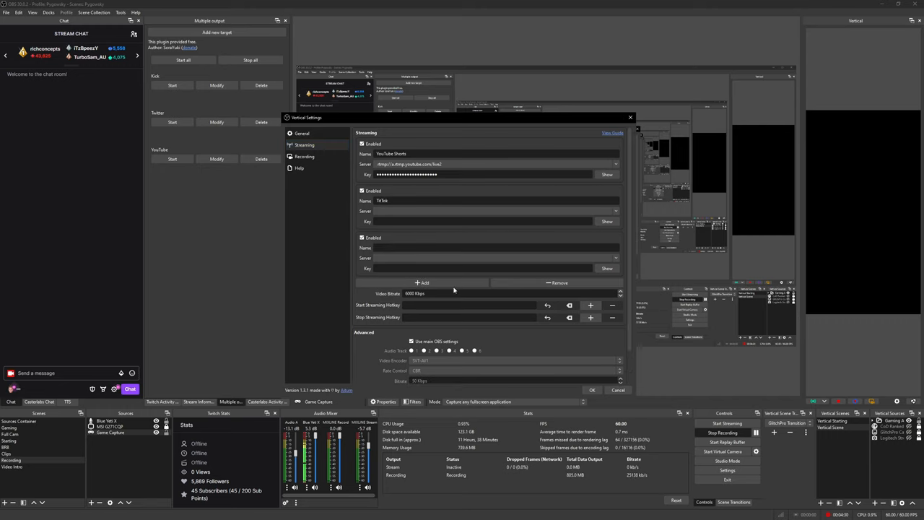
left_click(556, 282)
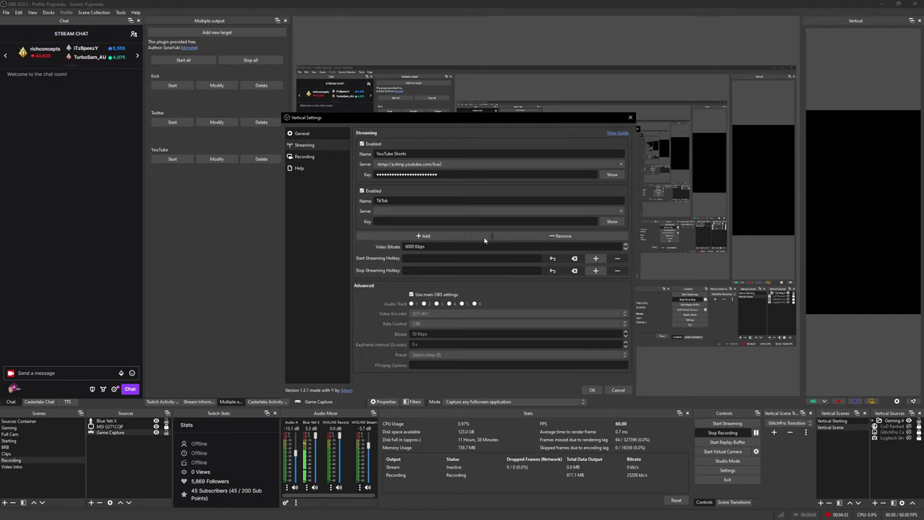
double_click(421, 152)
left_click(457, 164)
key("alt+Tab")
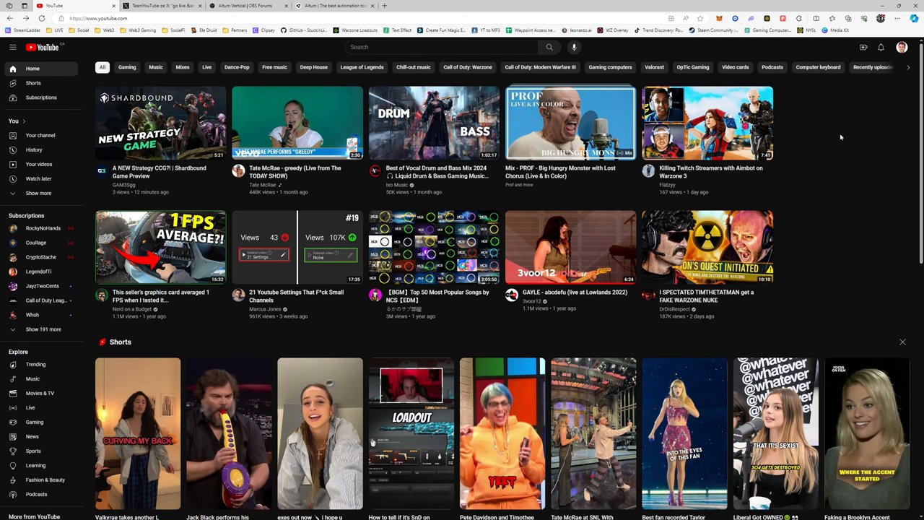
Step: Go live from YouTube Studio's Create menu and dismiss the stream details editor without saving
left_click(864, 46)
left_click(884, 78)
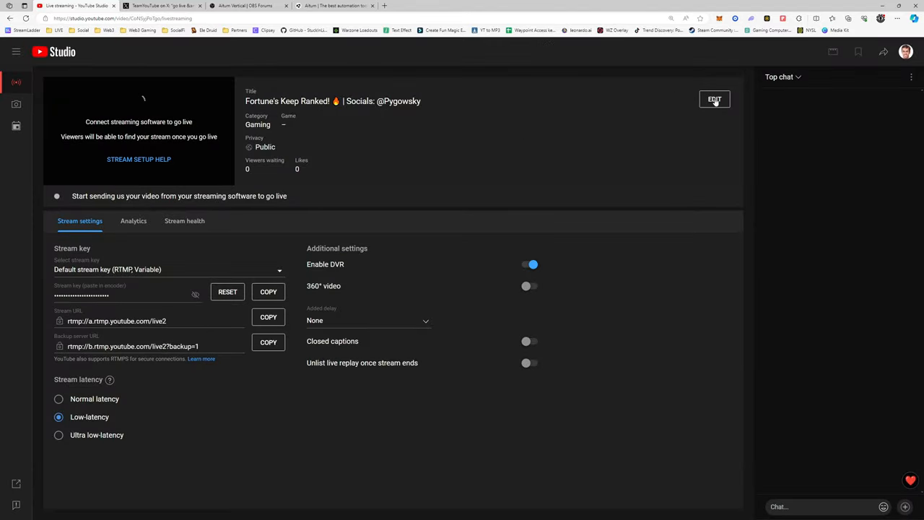
left_click(714, 99)
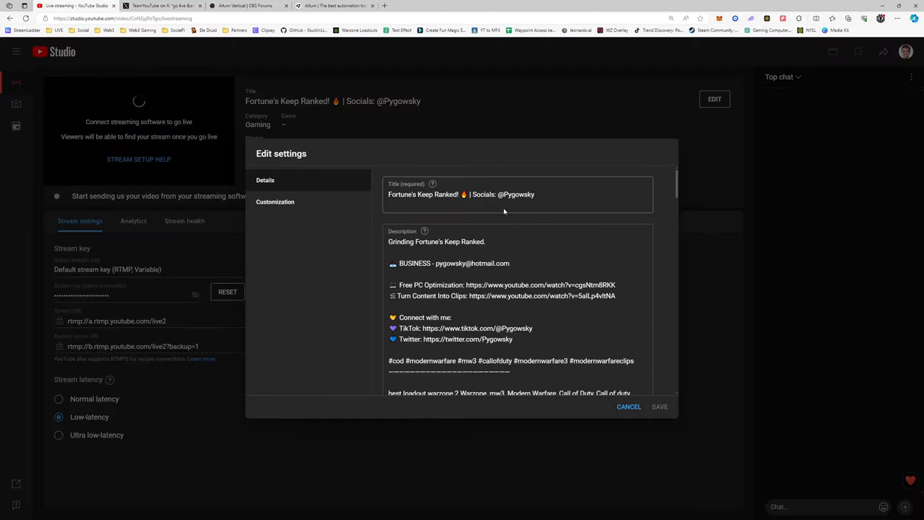
scroll(504, 208, "down", 3)
scroll(504, 208, "down", 5)
scroll(556, 311, "down", 5)
scroll(607, 361, "down", 5)
scroll(640, 385, "down", 5)
left_click(628, 407)
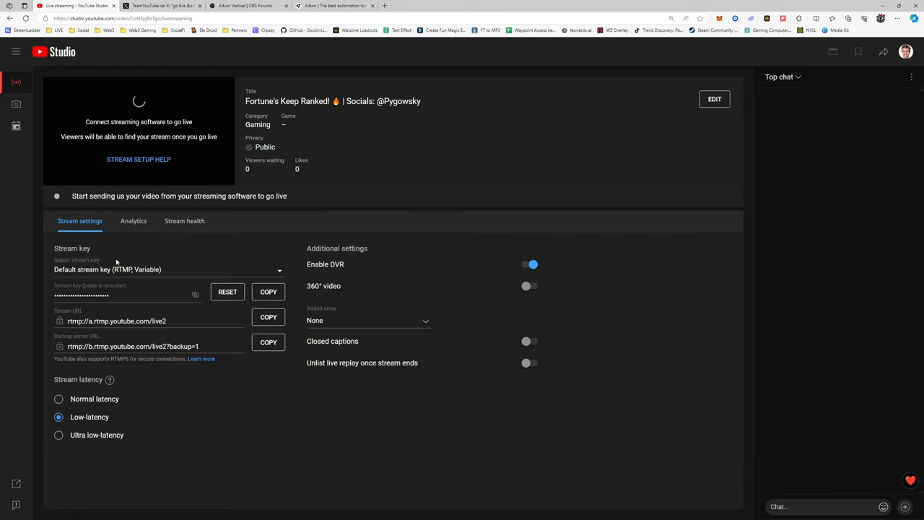
Step: Keep the Default stream key and copy it to the clipboard
left_click(186, 270)
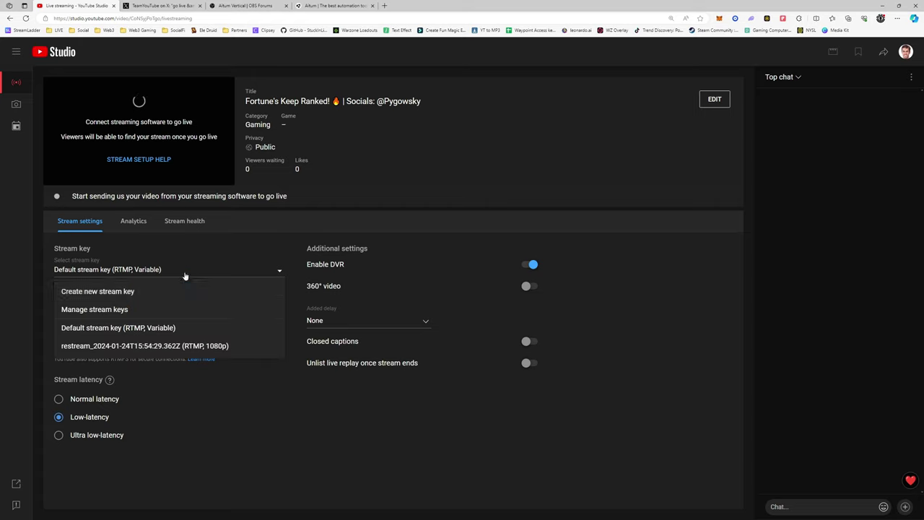
left_click(138, 328)
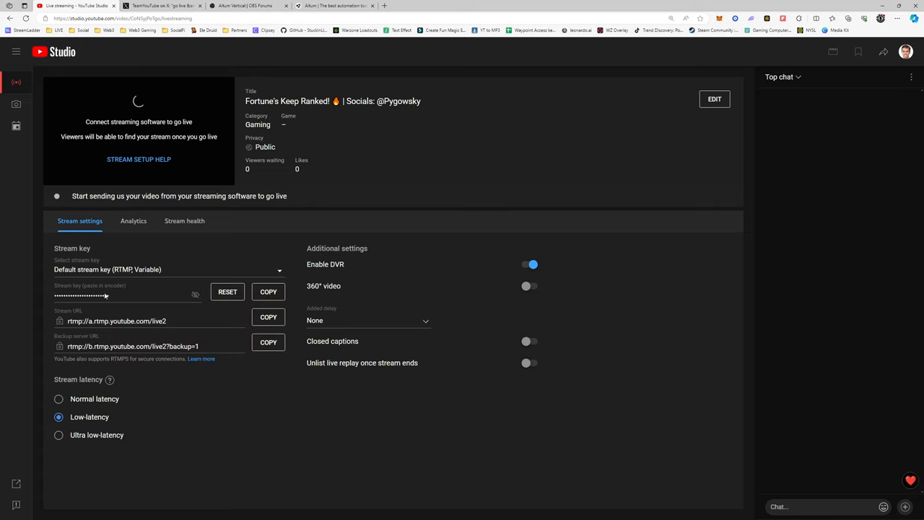
left_click(57, 292)
left_click(115, 323)
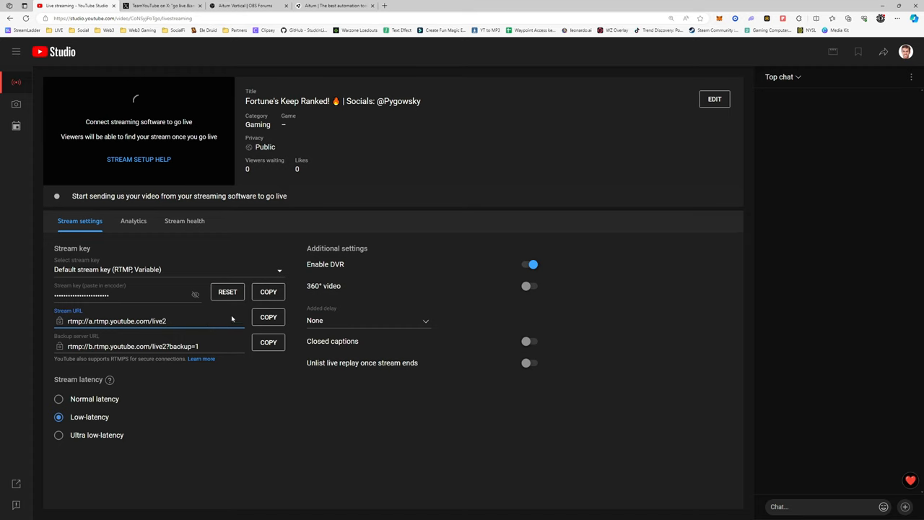
left_click(268, 292)
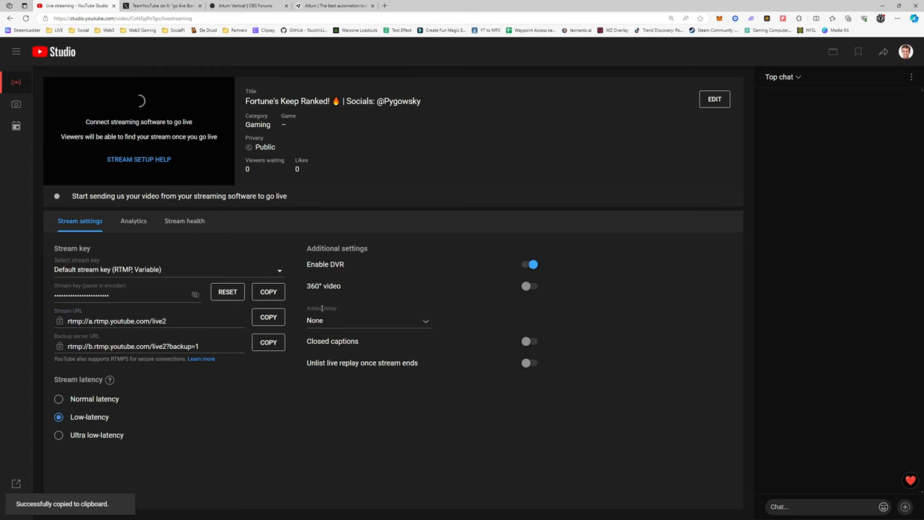
Step: Back in OBS, review the vertical Recording page and close Vertical Settings with OK
key("alt+Tab")
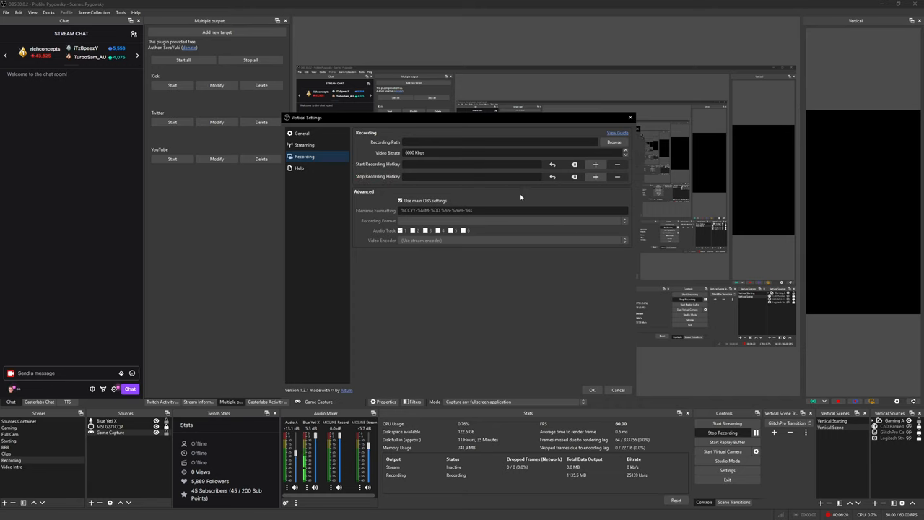
left_click(618, 389)
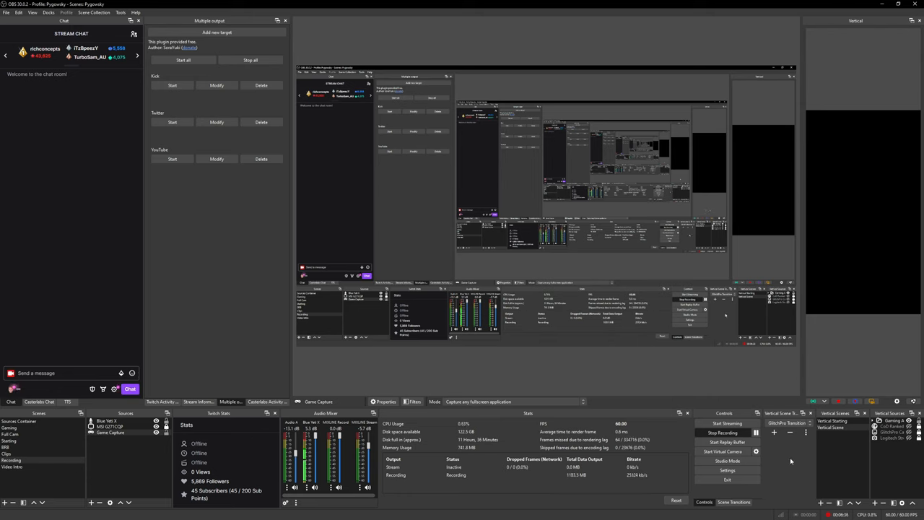
Step: Keep GlitchPro Transition, copying it from the main canvas, and put Vertical Starting on the vertical output
left_click(810, 423)
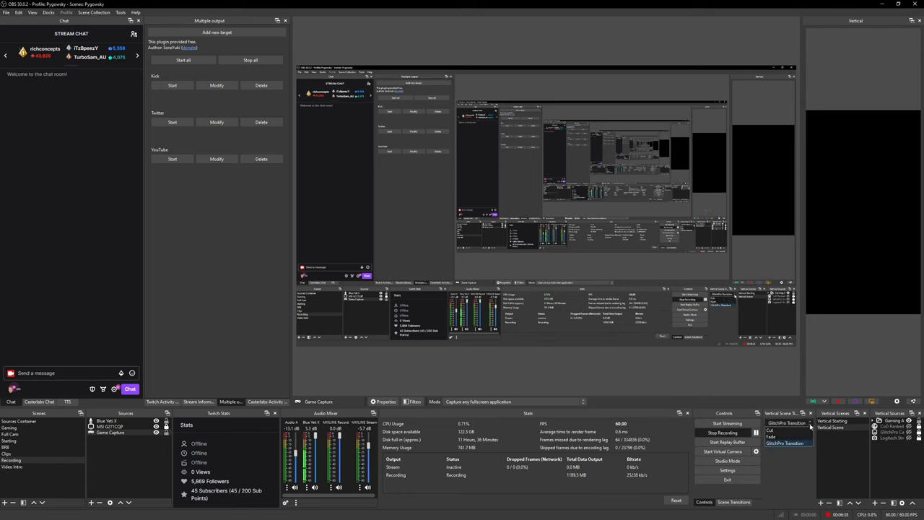
left_click(790, 442)
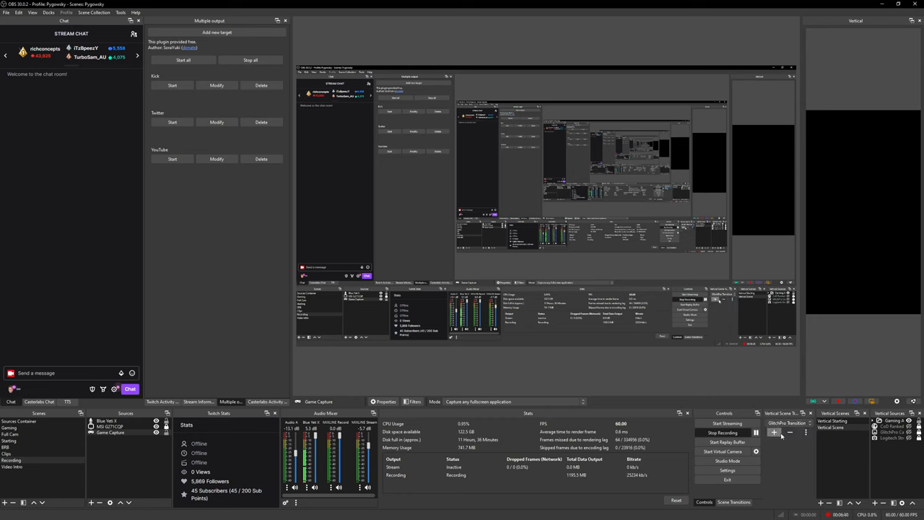
left_click(774, 433)
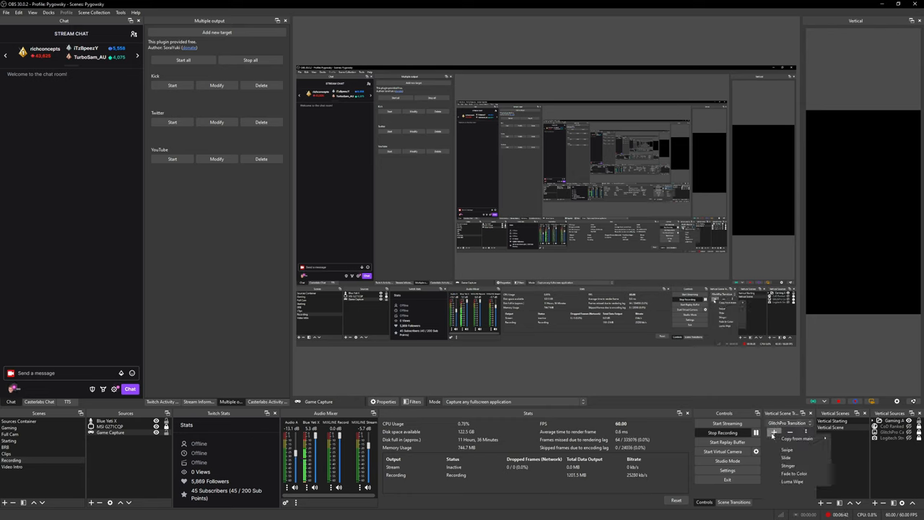
mouse_move(797, 438)
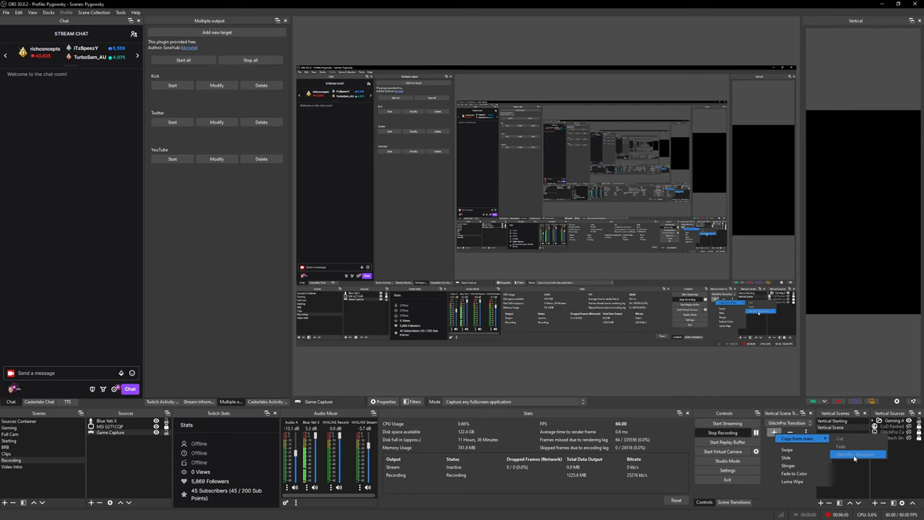
left_click(854, 457)
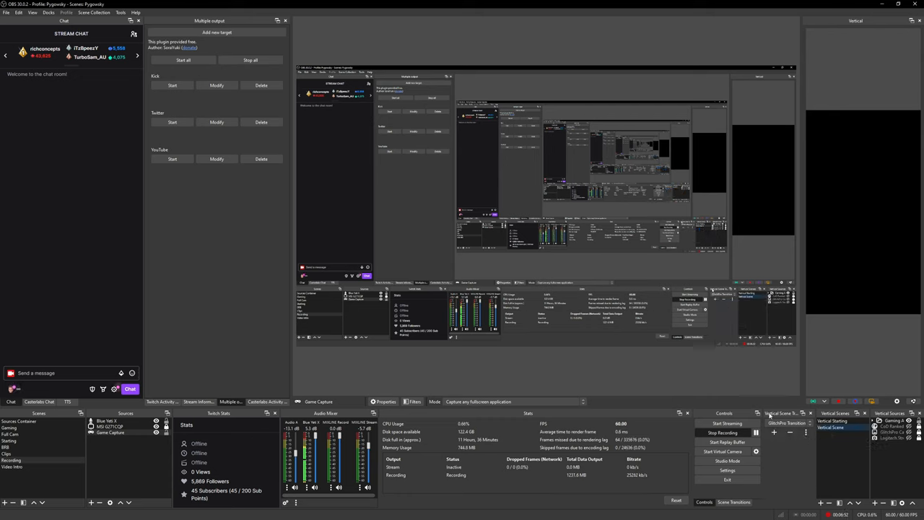
left_click(795, 423)
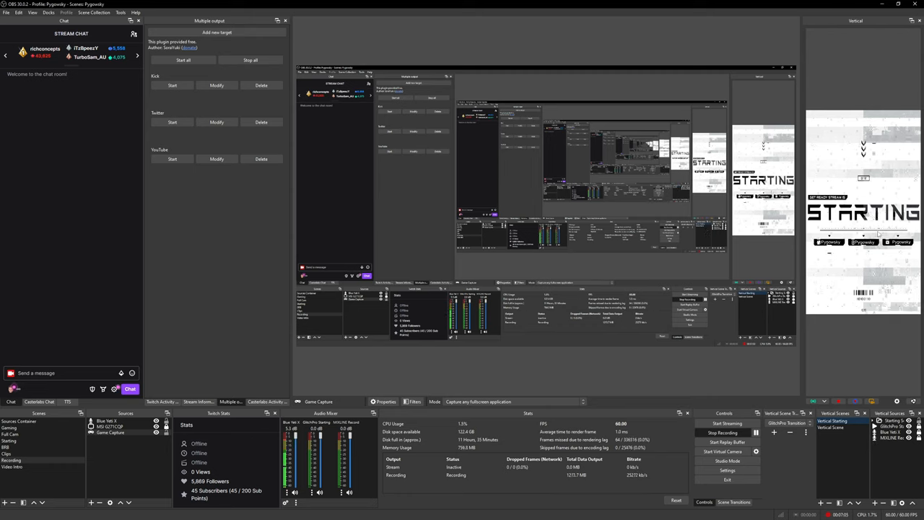
Step: Glance at the vertical add-source menu and the preview's Transform options, dismissing both
left_click(874, 509)
left_click(883, 441)
right_click(866, 200)
mouse_move(866, 282)
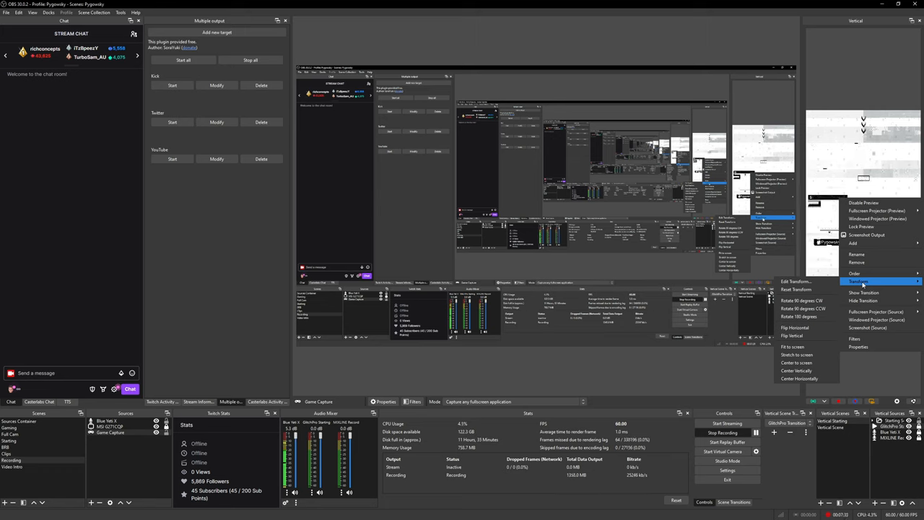
key("Escape")
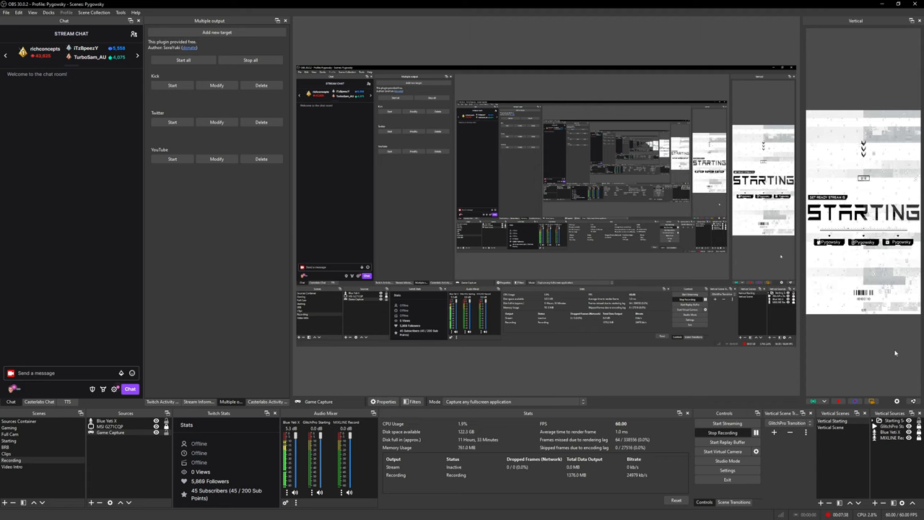
Step: Switch to the Vertical Scene, show the webcam there and disable the main horizontal preview
left_click(838, 428)
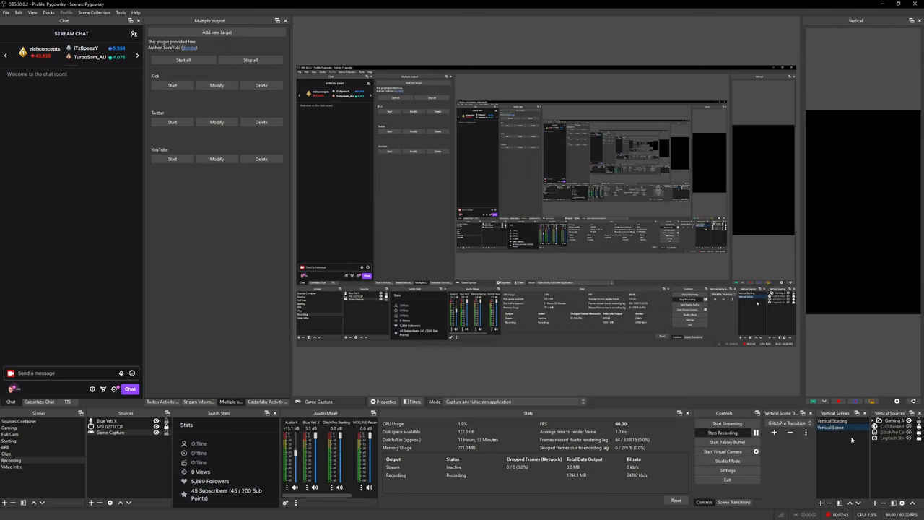
left_click(909, 439)
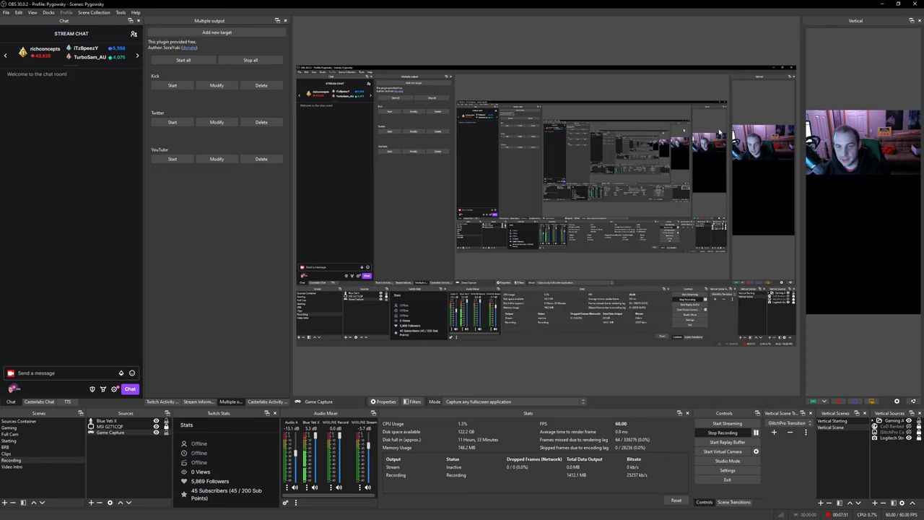
right_click(628, 144)
left_click(661, 175)
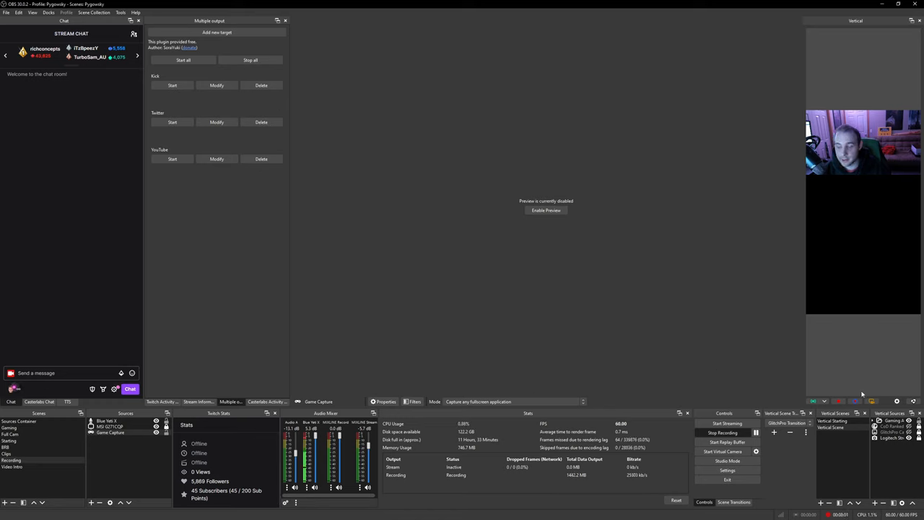
Step: Toggle the facecam's visibility, then move the hatched border source and hide it
left_click(844, 128)
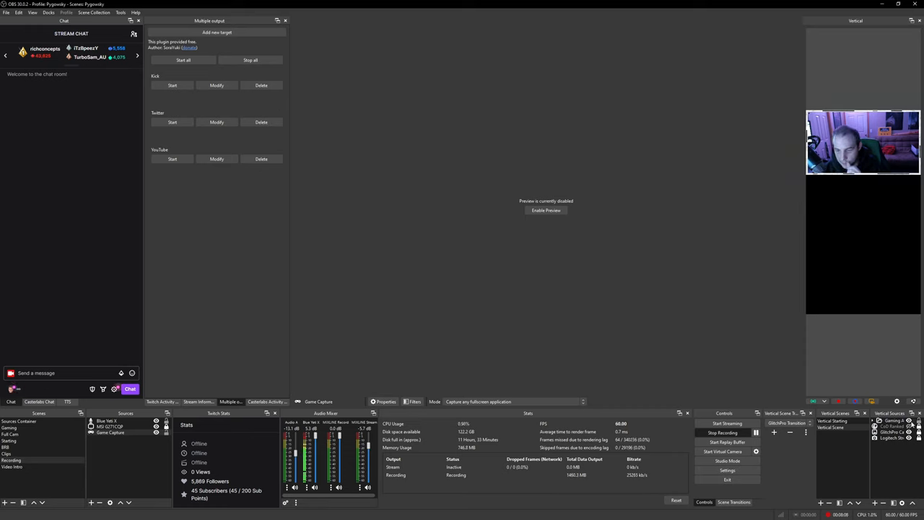
key("ctrl+h")
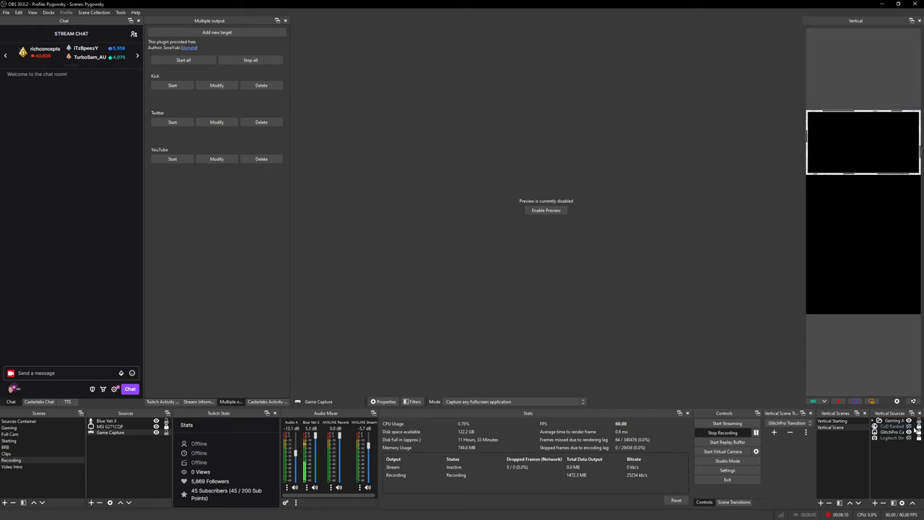
left_click(909, 432)
mouse_move(814, 151)
left_mouse_down()
mouse_move(861, 170)
mouse_move(862, 156)
left_mouse_up()
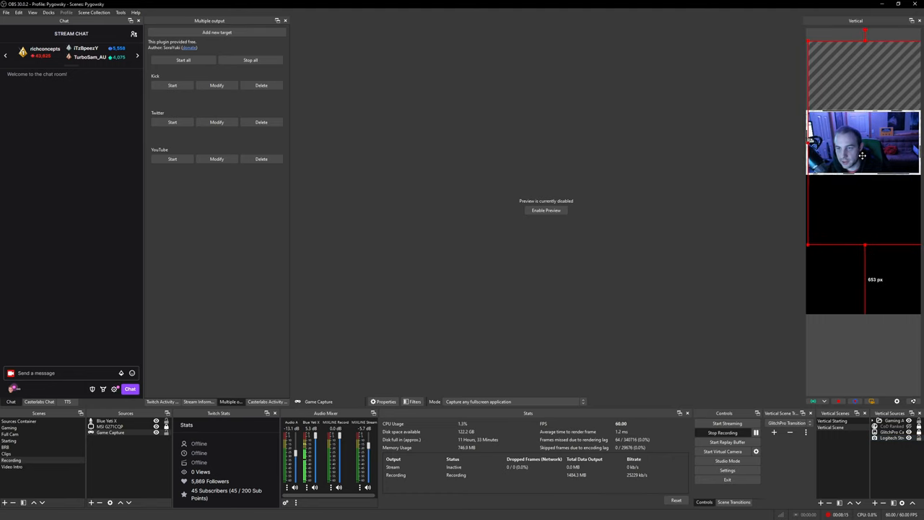
left_click(917, 441)
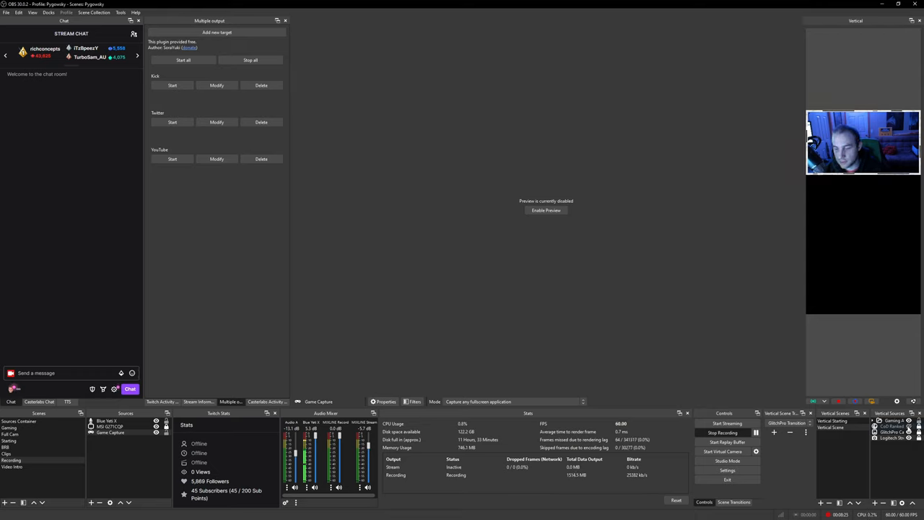
Step: Add the existing CoD Ranked Overlay browser source beneath the facecam and expand the Gaming Audio group
left_click(873, 503)
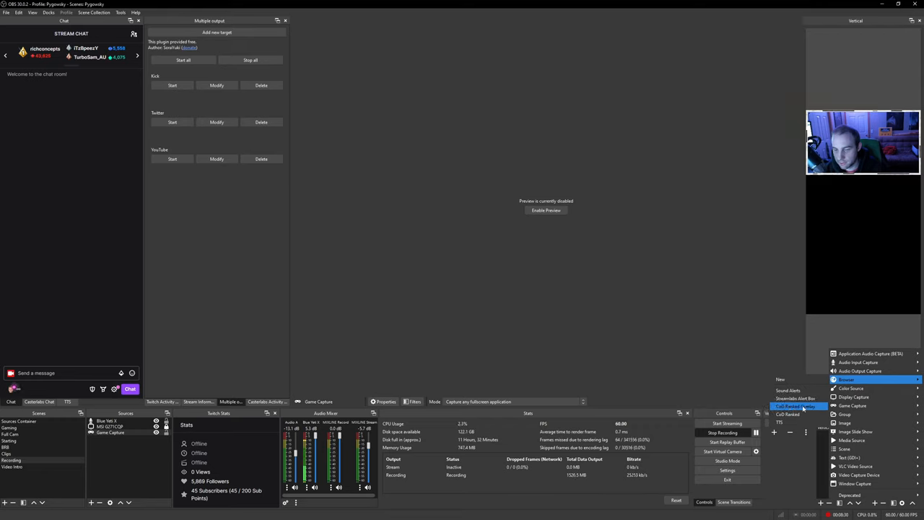
left_click(798, 500)
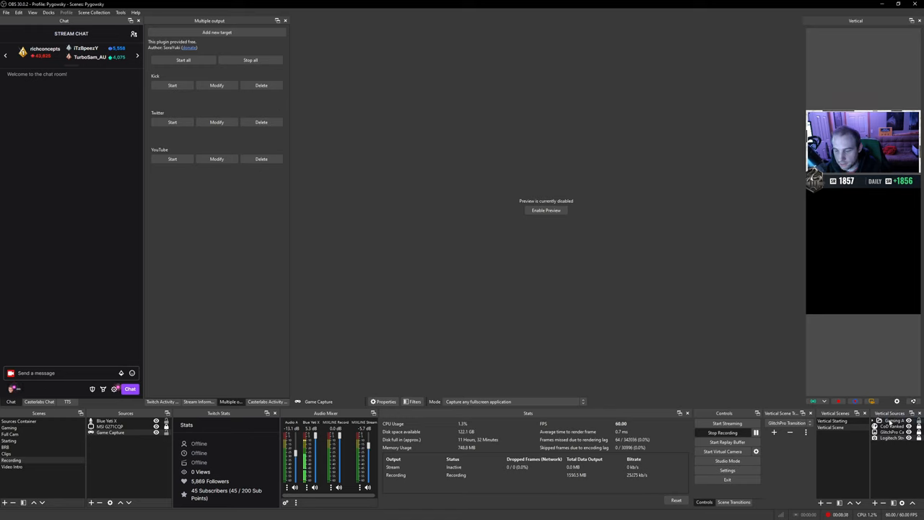
left_click(874, 421)
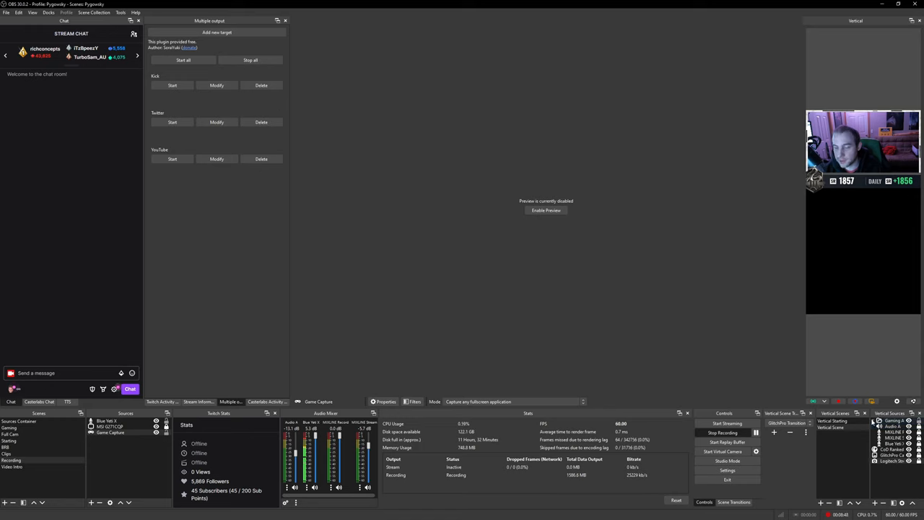
Step: Add the existing Game Capture, move it to the bottom of Vertical Sources and drag it into the lower canvas
left_click(873, 421)
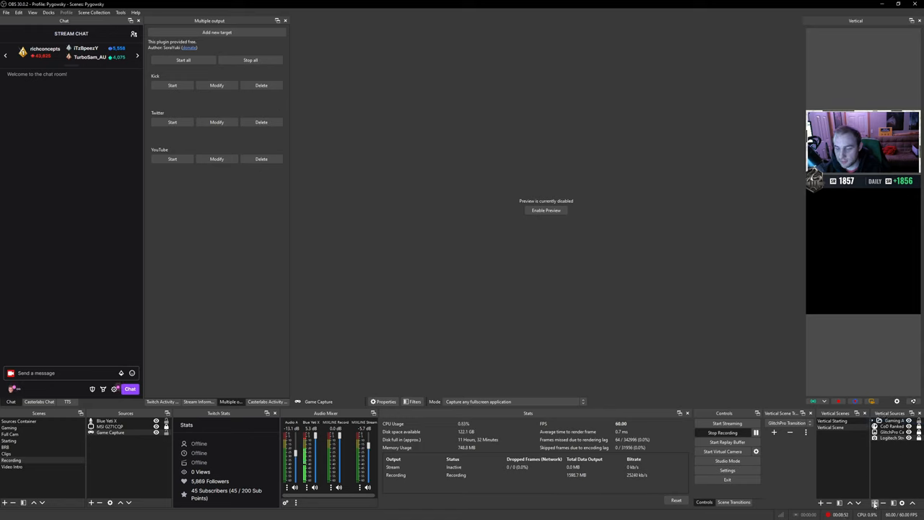
left_click(875, 504)
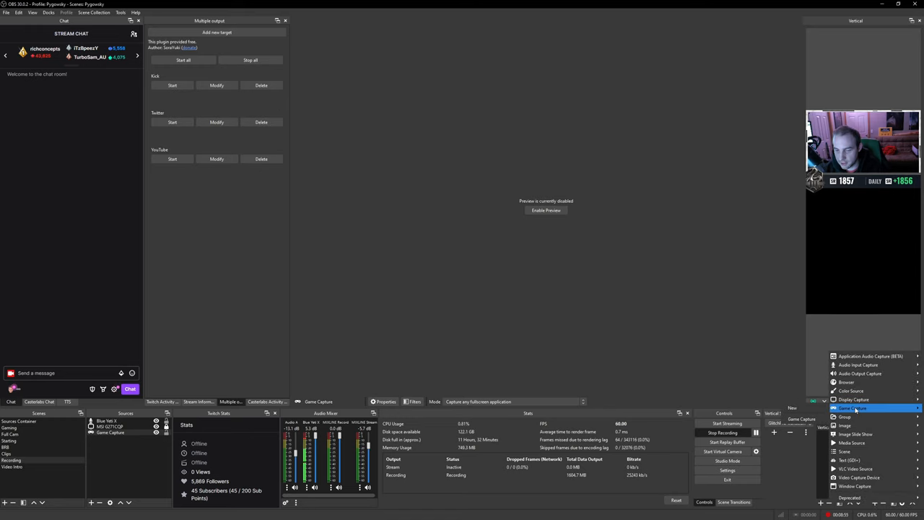
mouse_move(852, 408)
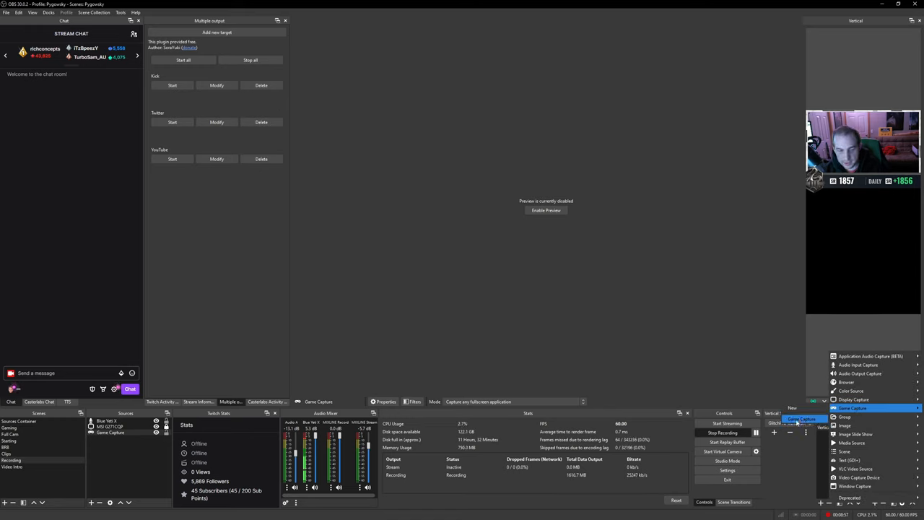
left_click(798, 422)
left_click(895, 420)
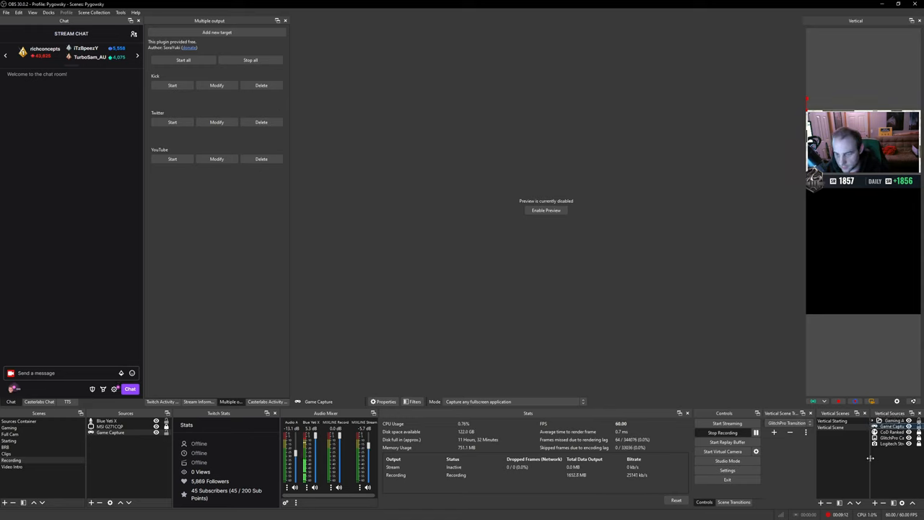
left_click_drag(870, 460, 859, 433)
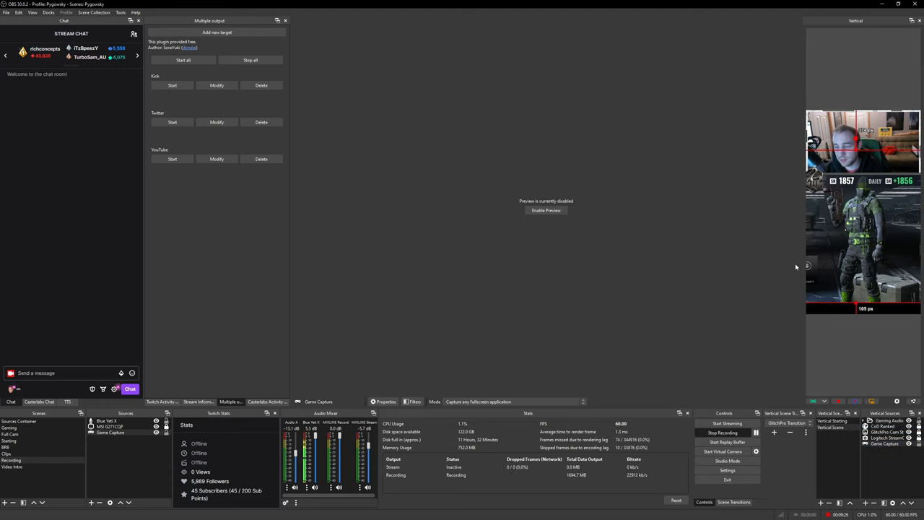
left_click_drag(816, 260, 891, 244)
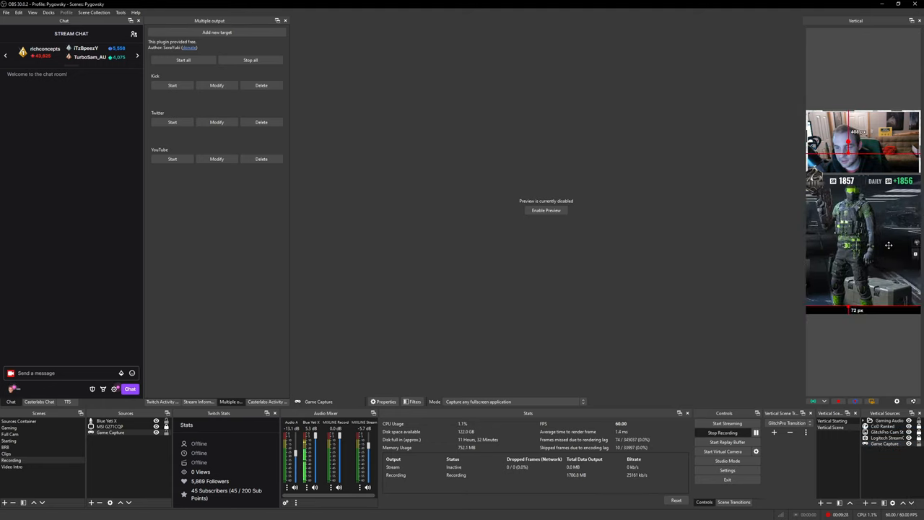
Step: Centre the gameplay vertically and horizontally via Transform, nudging it into the lower area
right_click(862, 220)
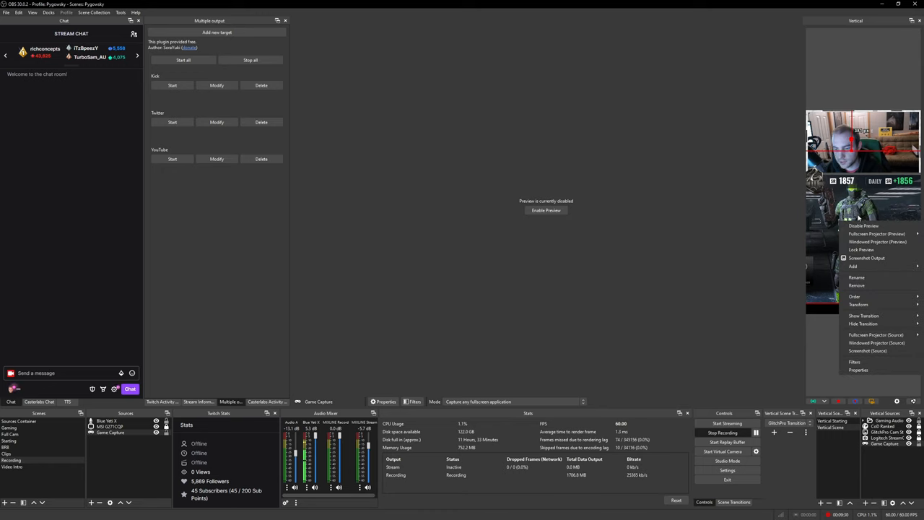
right_click(859, 214)
mouse_move(859, 304)
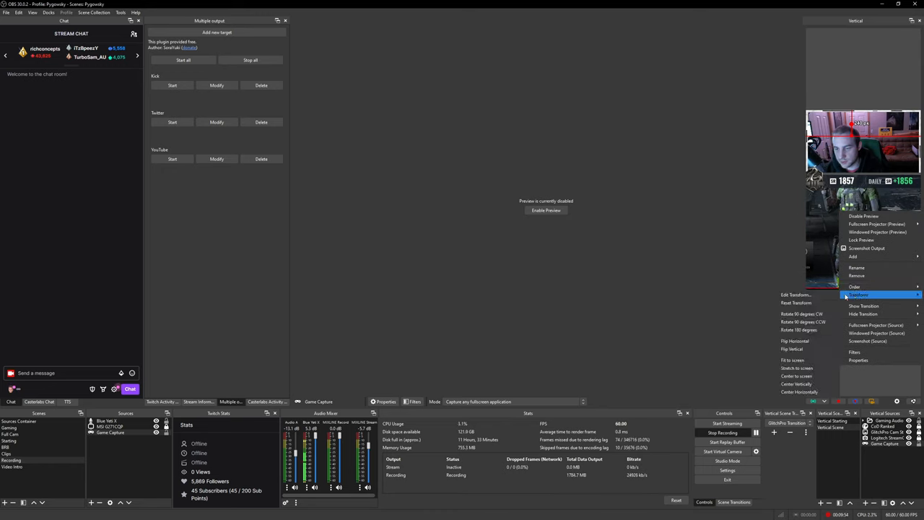
left_click(806, 384)
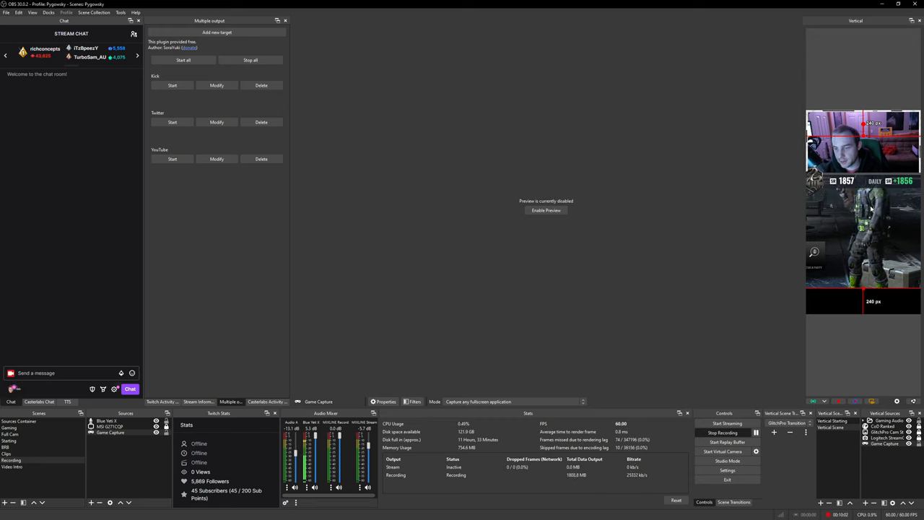
left_click_drag(872, 208, 870, 233)
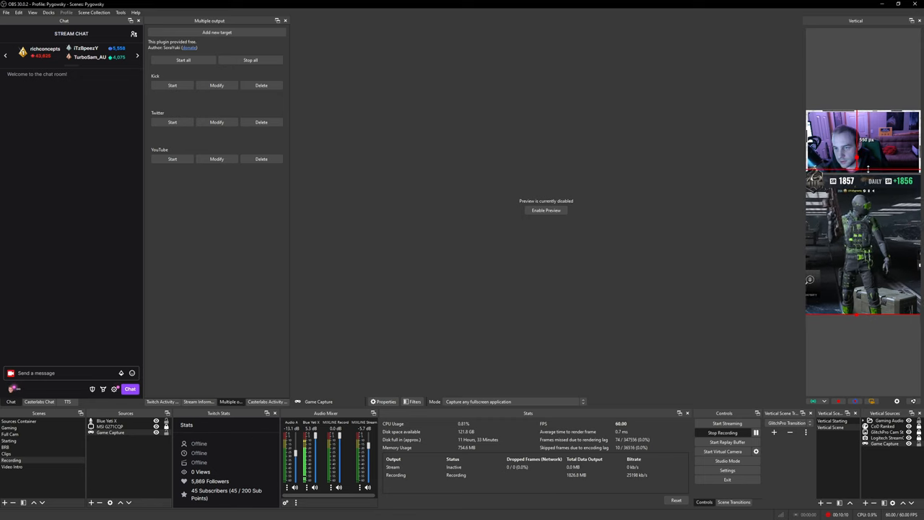
left_click_drag(863, 170, 864, 206)
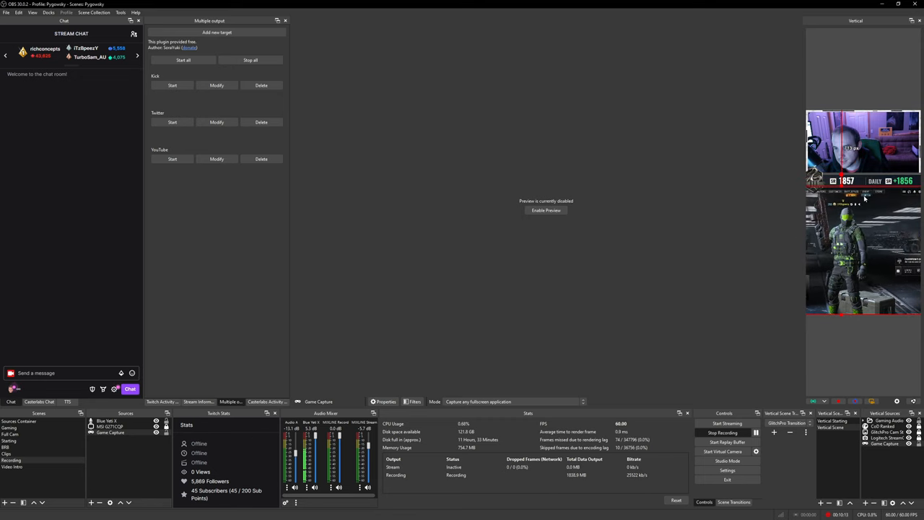
right_click(859, 218)
mouse_move(877, 300)
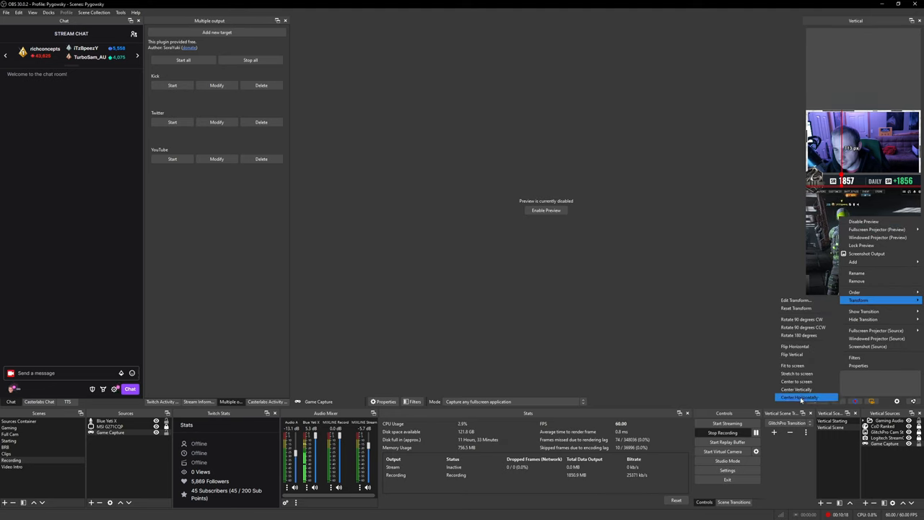
left_click(800, 397)
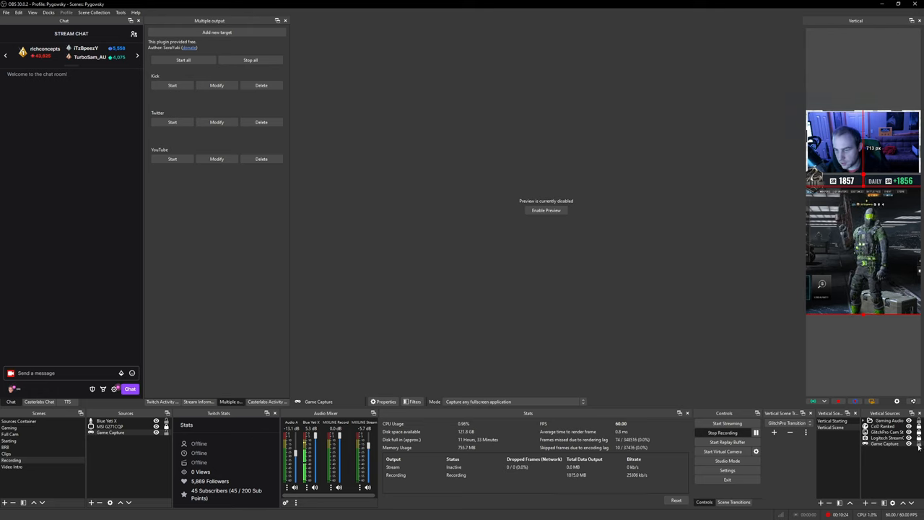
left_click(873, 339)
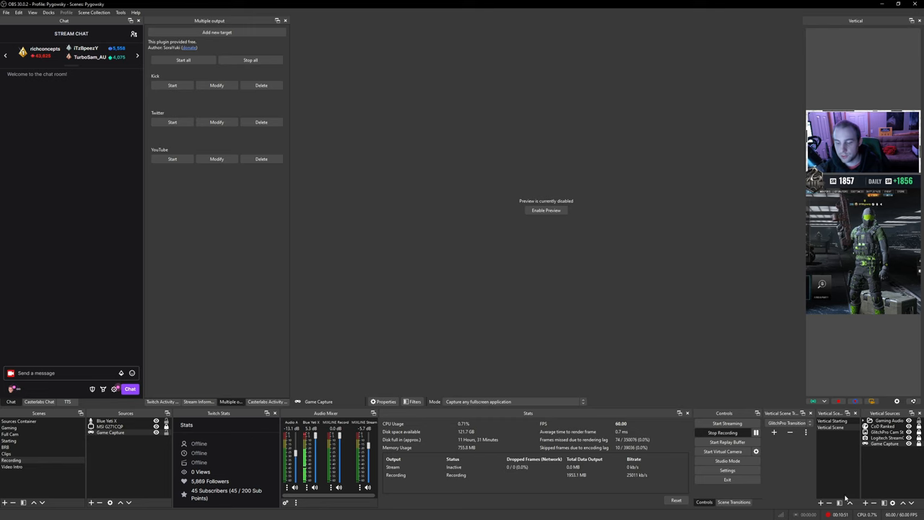
left_click(718, 471)
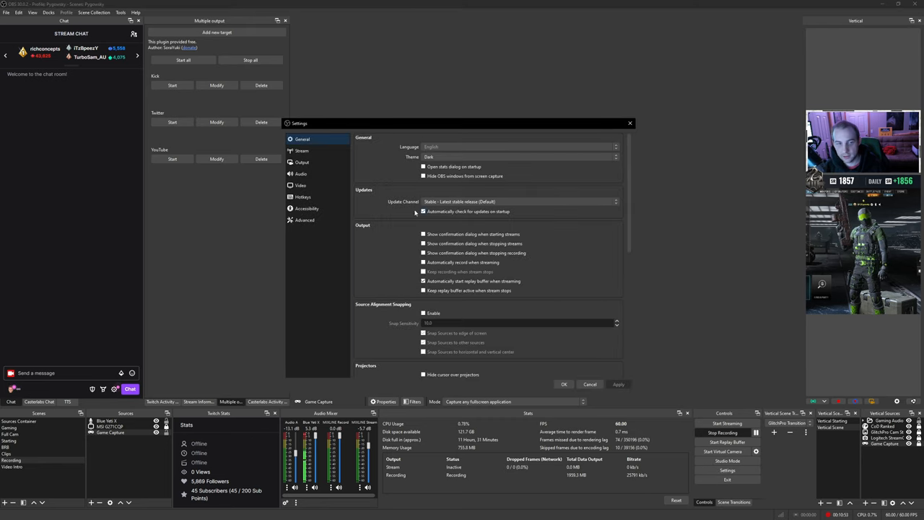
left_click(301, 150)
left_click(427, 137)
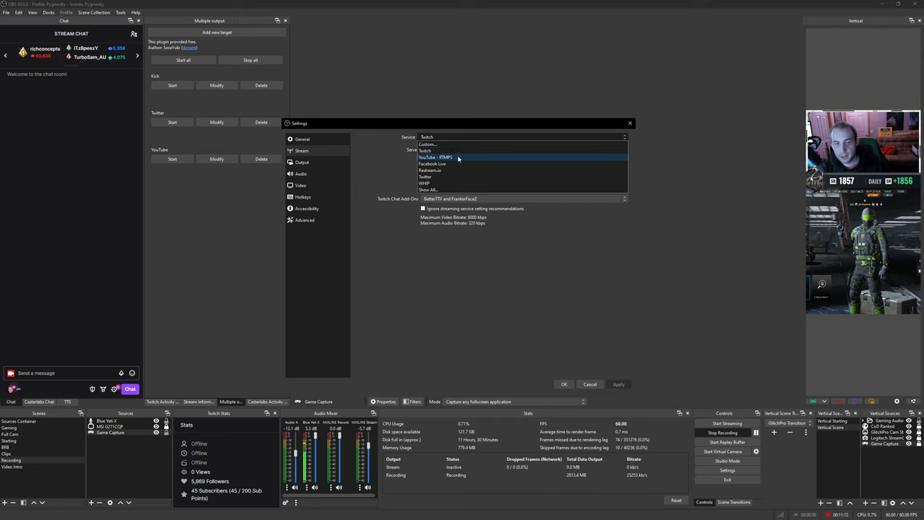
left_click(591, 384)
left_click(591, 384)
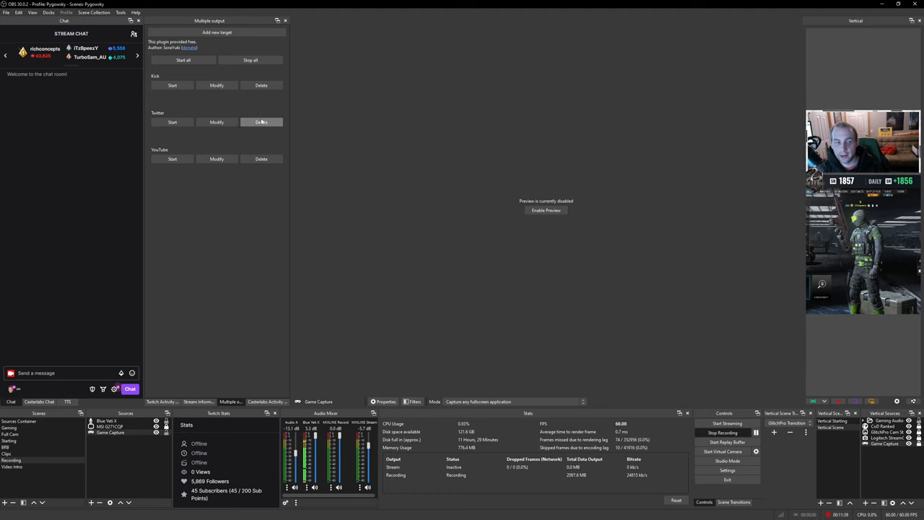
left_click(214, 159)
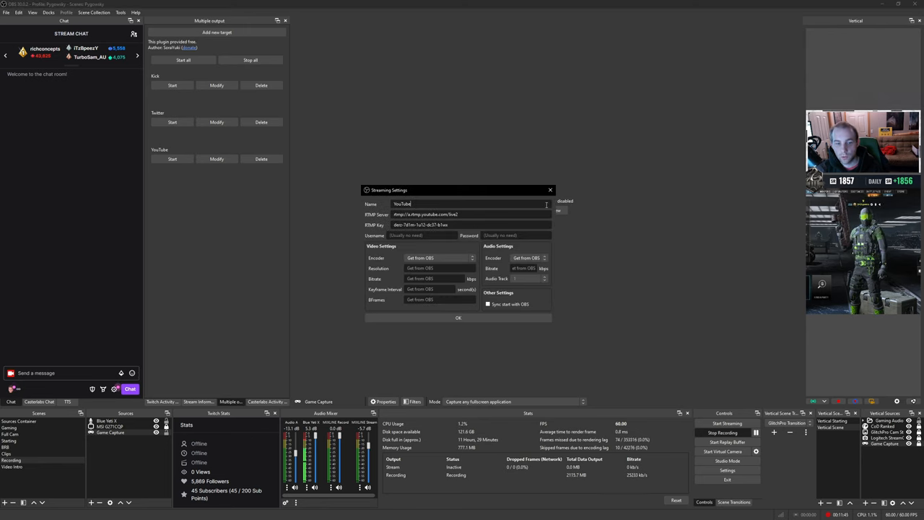
left_click(551, 190)
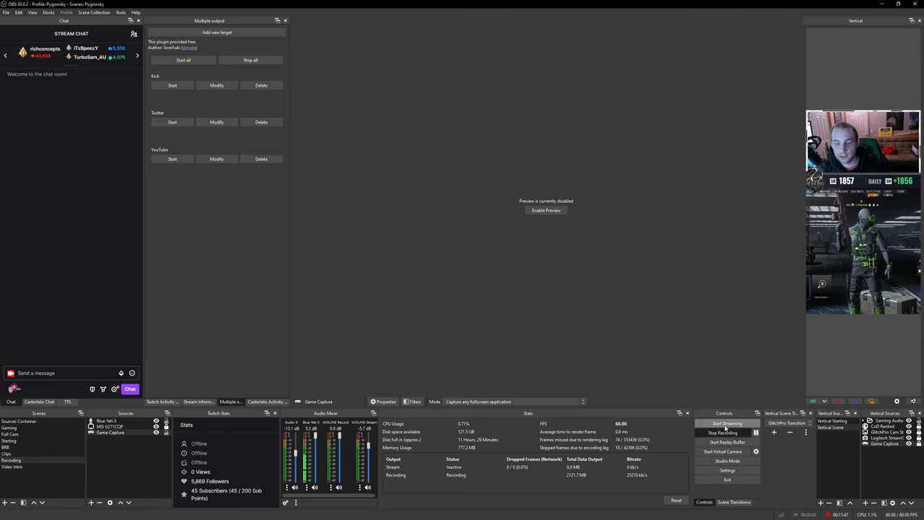